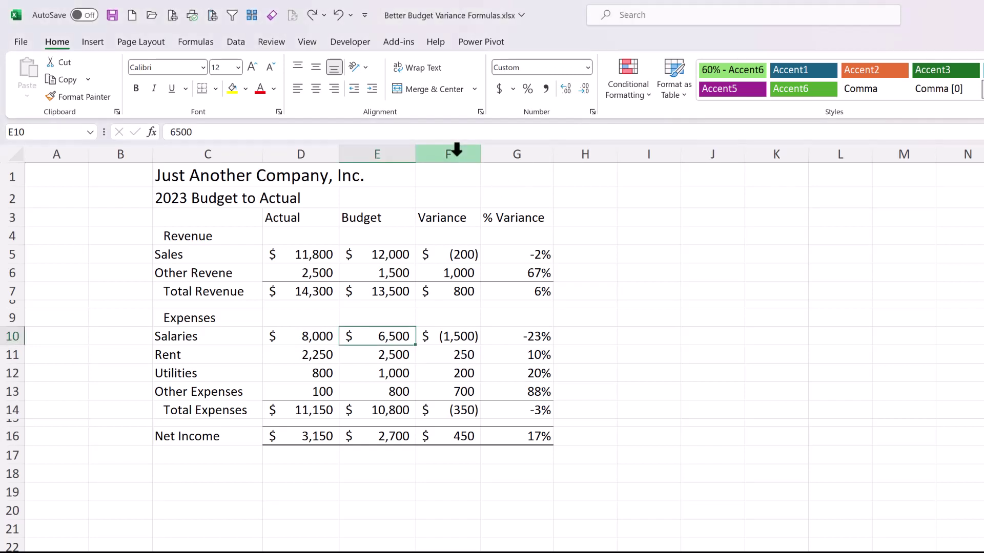
Step: Highlight the Variance and % Variance columns for review, and set the Salaries budget in E10 to 13000
drag(456, 149, 492, 154)
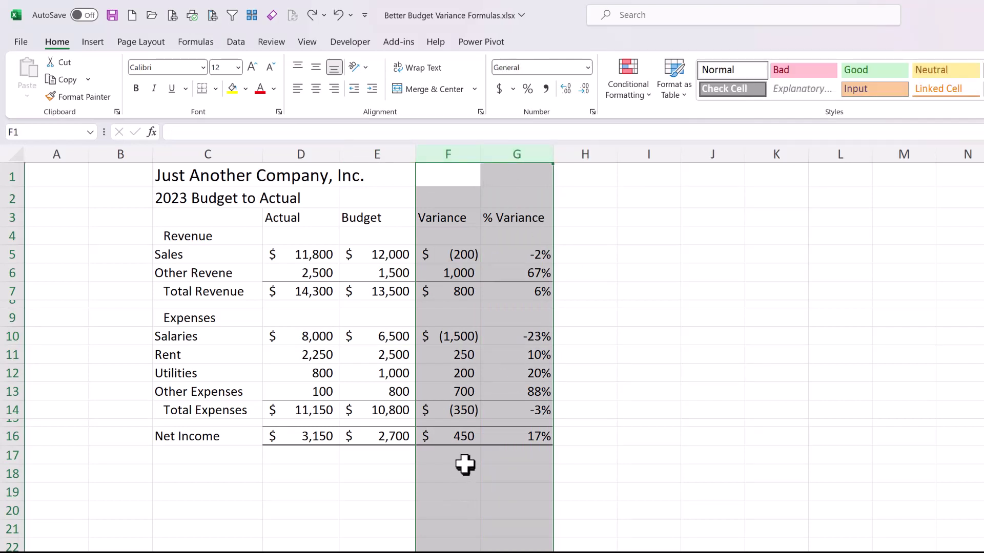
click(444, 514)
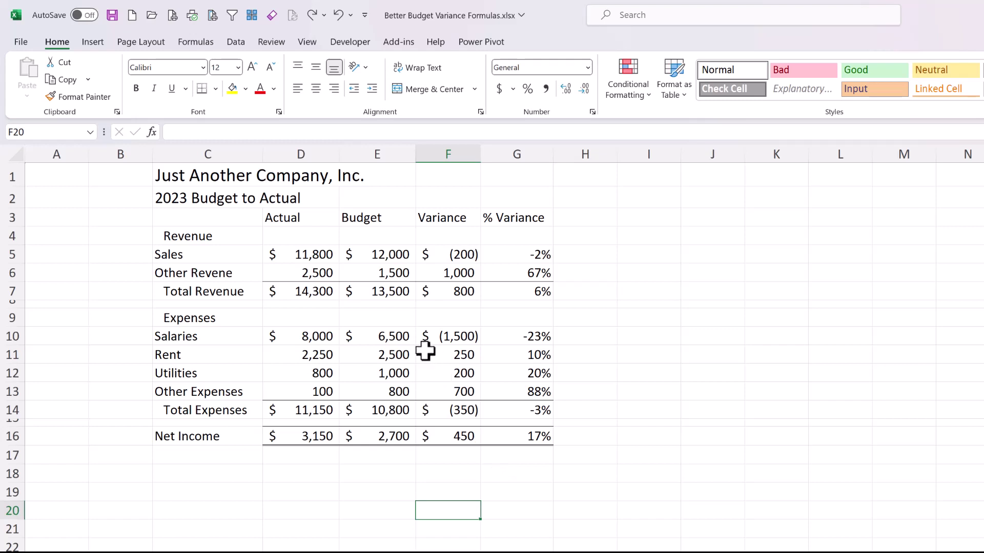
click(400, 339)
text(13000)
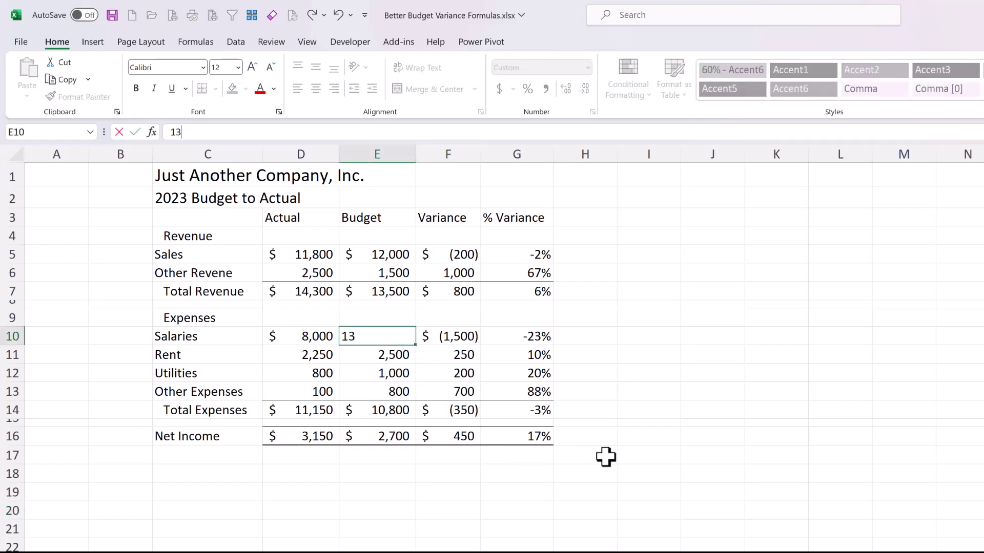
key(Return)
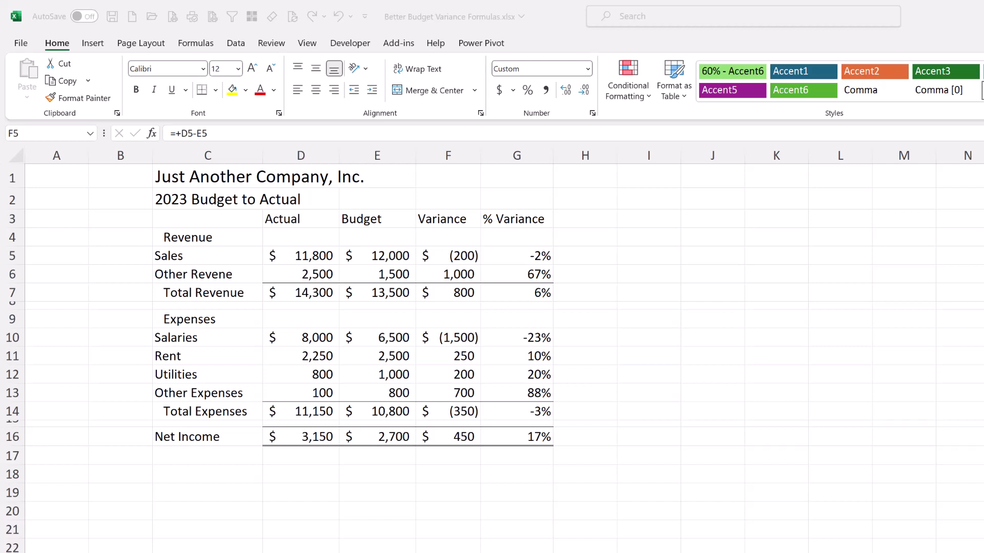
Step: Check the Salaries and Other Expenses variance formulas, and test them by setting the Other Expenses budget in E13 to 0
click(454, 338)
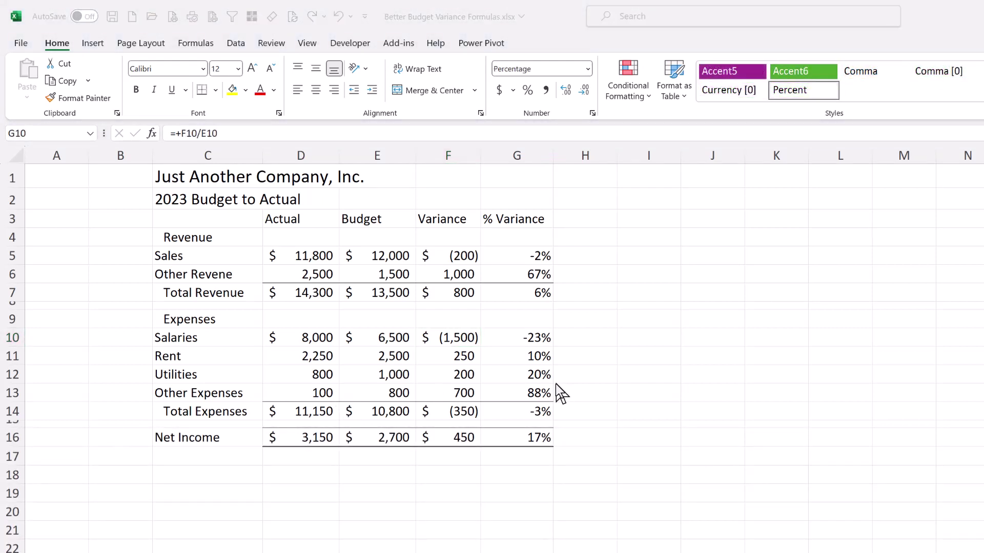
click(538, 391)
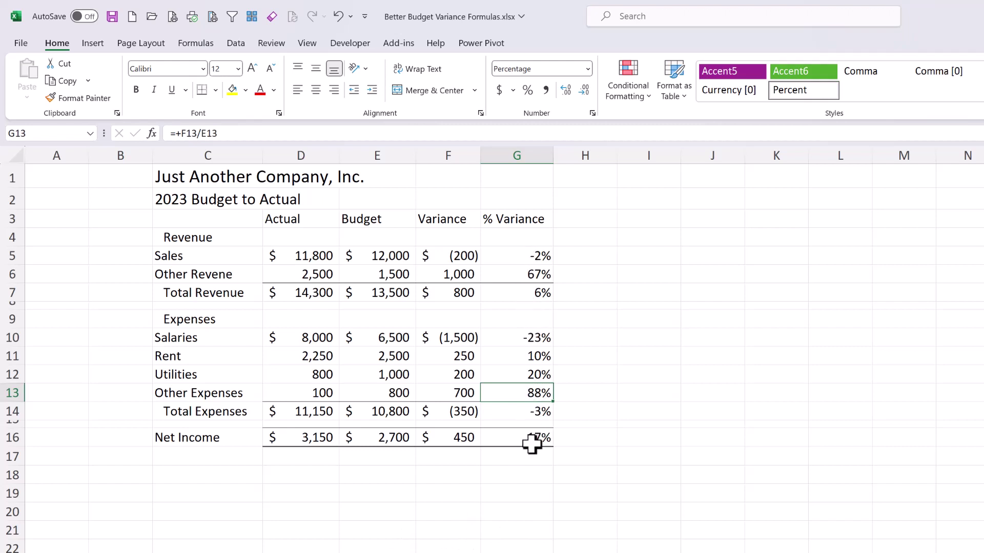
click(386, 392)
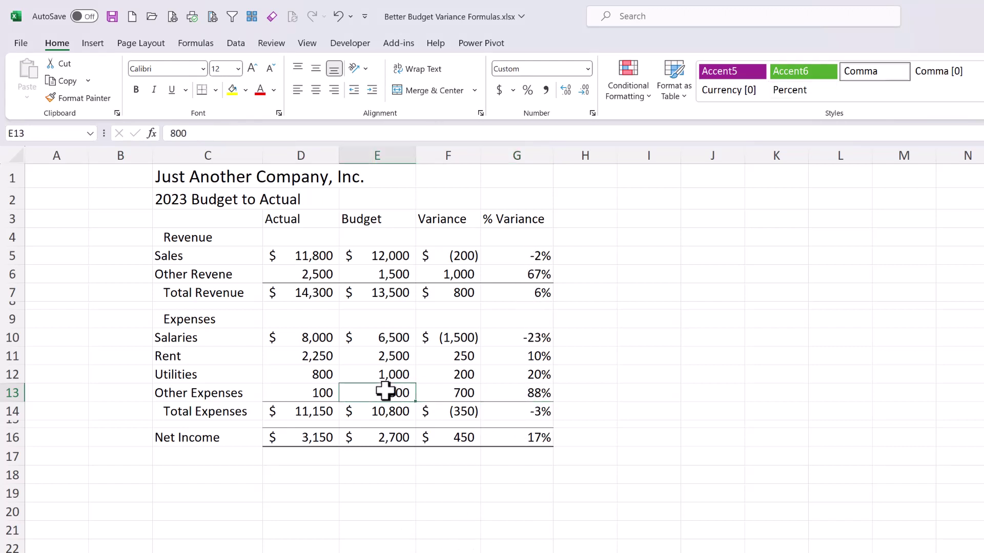
text(0)
key(Return)
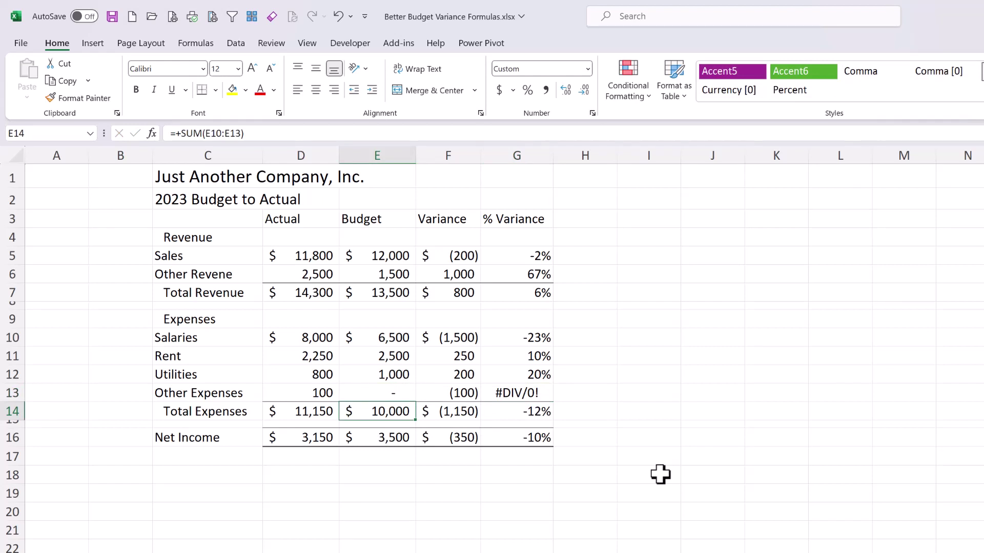
click(542, 395)
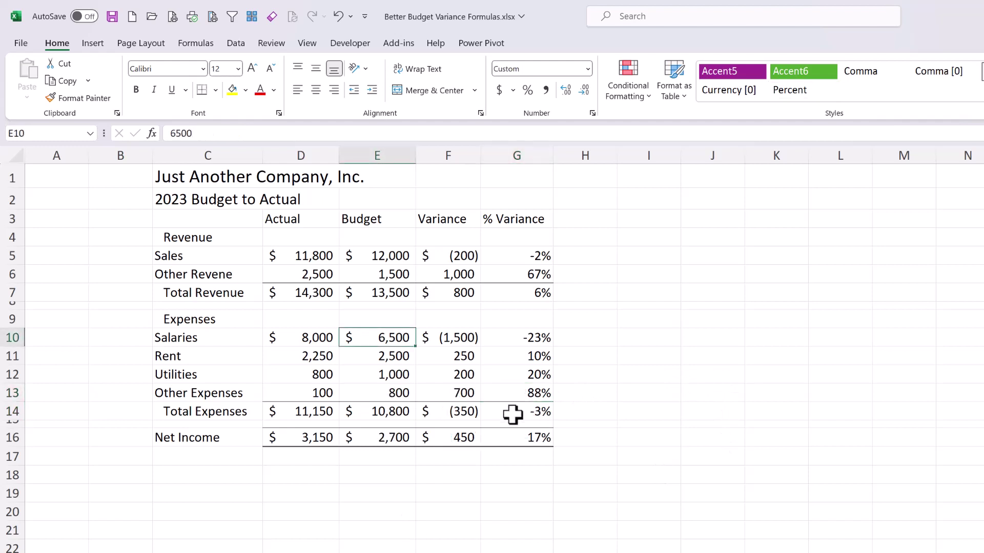
Step: Change the Other Expenses % Variance formula in G13 to =IFERROR(F13/E13,"")
click(521, 394)
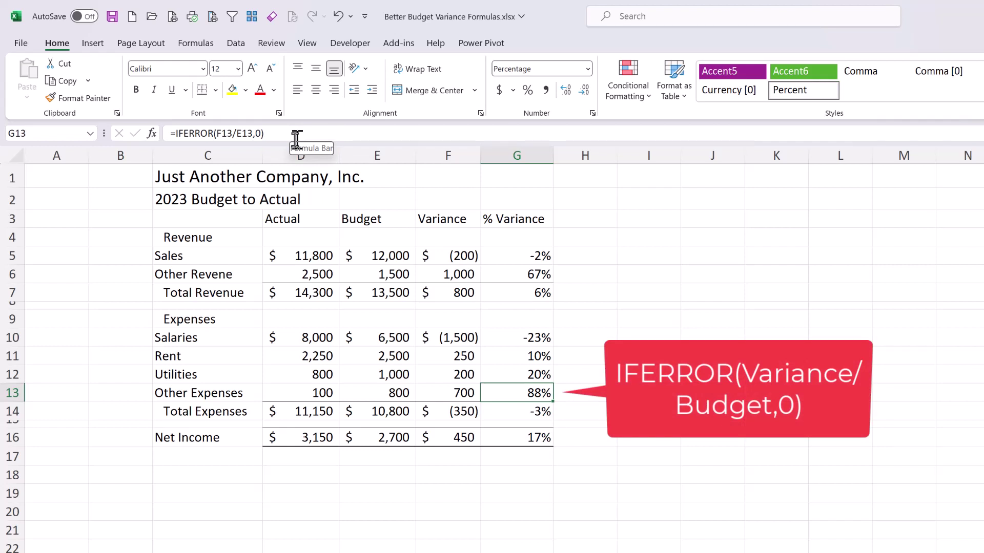
click(262, 134)
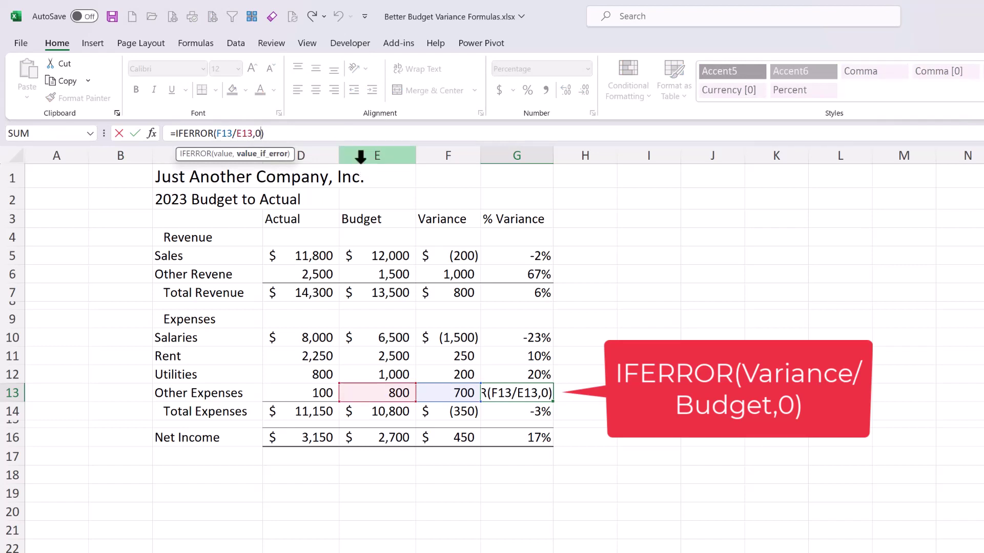
key(BackSpace)
text("")
key(Return)
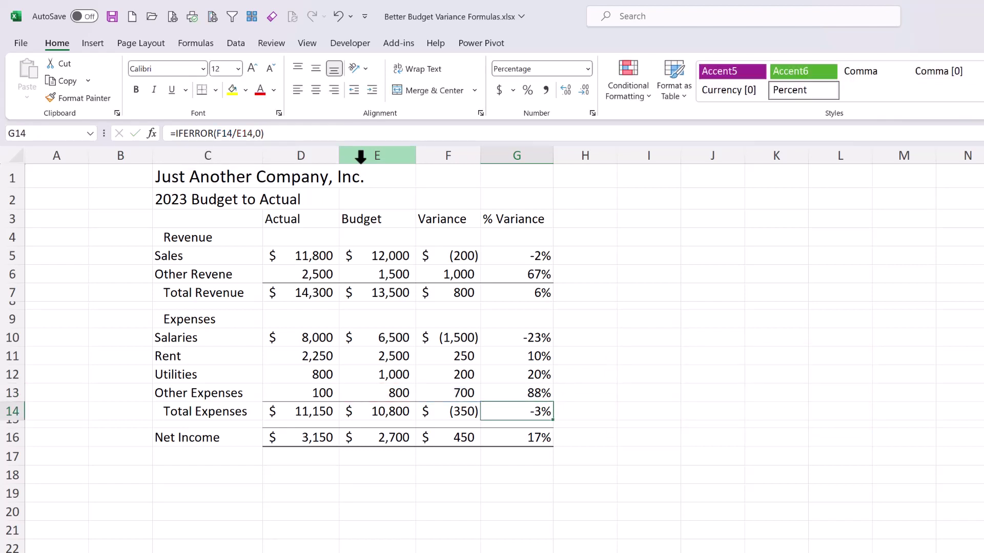
key(Up)
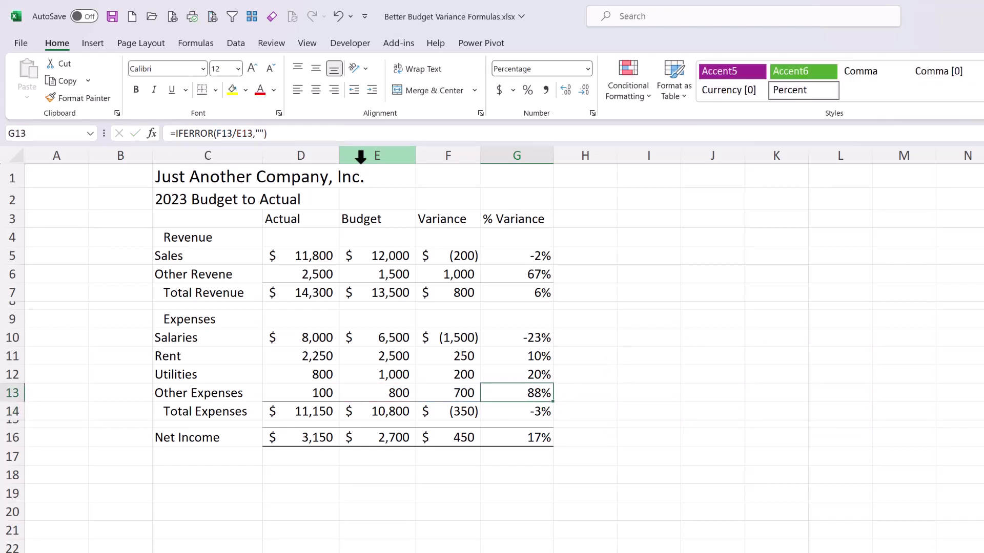
Step: Test the empty-text error fallback by setting the Other Expenses budget in E13 to 0, and inspect G13
click(385, 390)
text(0)
key(Return)
key(Up)
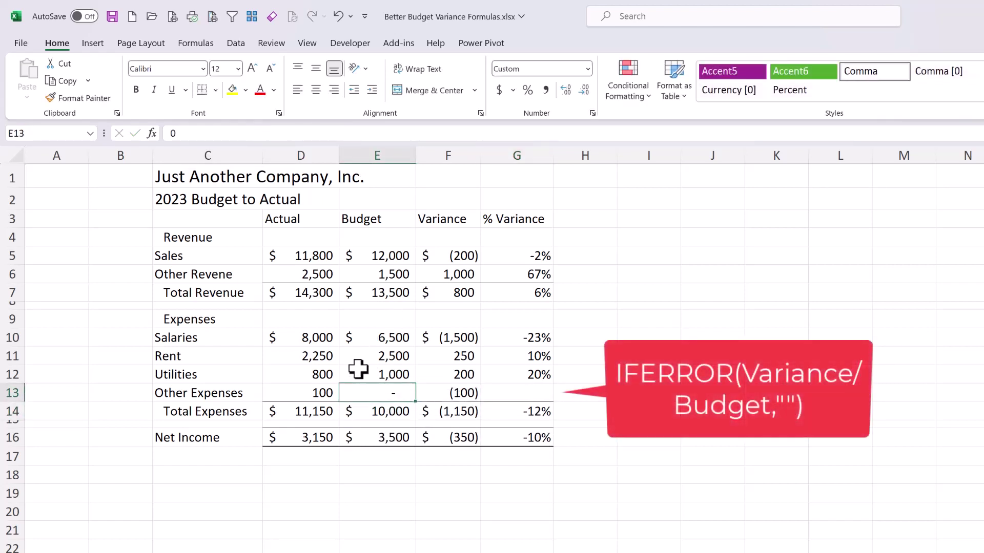
click(534, 392)
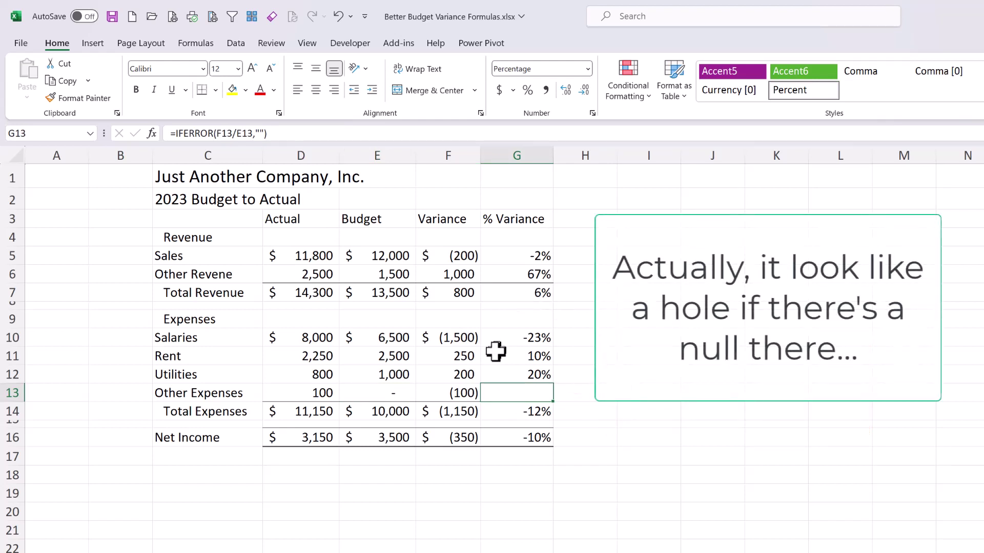
Step: Replace the empty-text fallback in G13 with zero, making the formula =IFERROR(F13/E13,0)
click(396, 390)
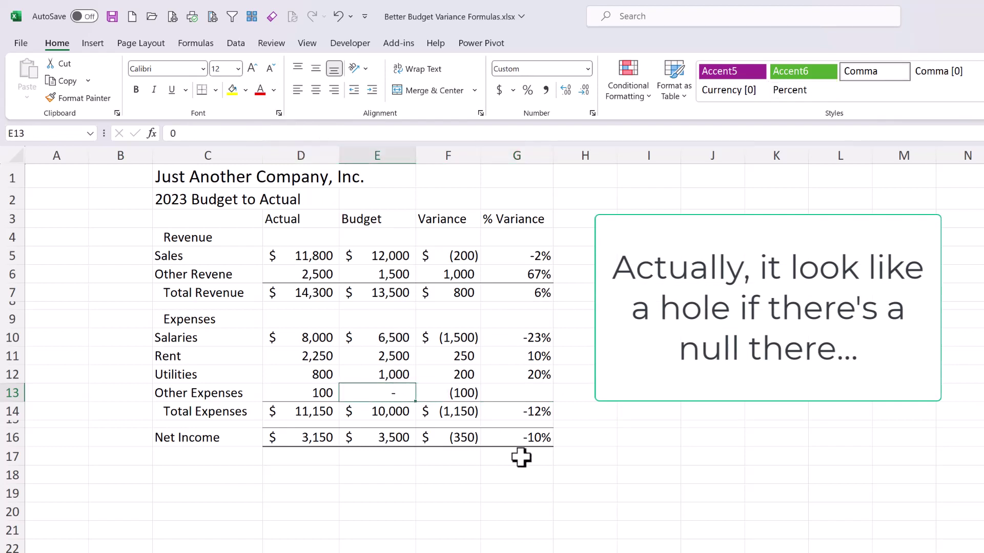
click(522, 394)
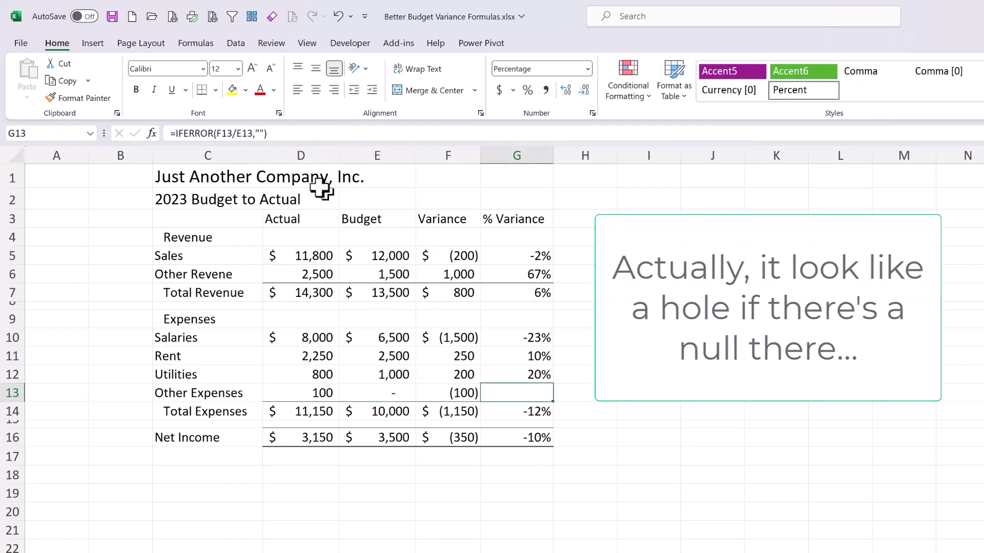
double_click(262, 133)
text(0)
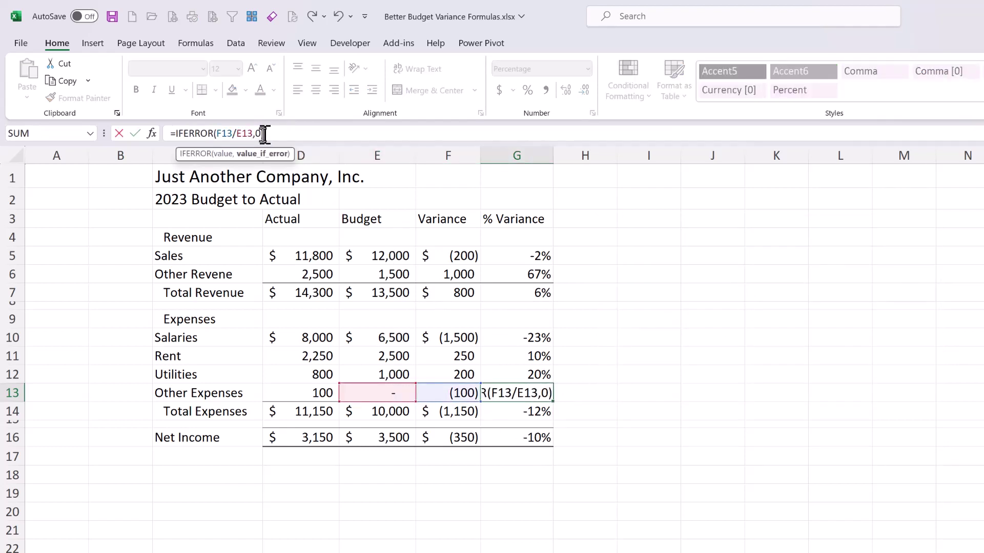
key(Return)
key(Up)
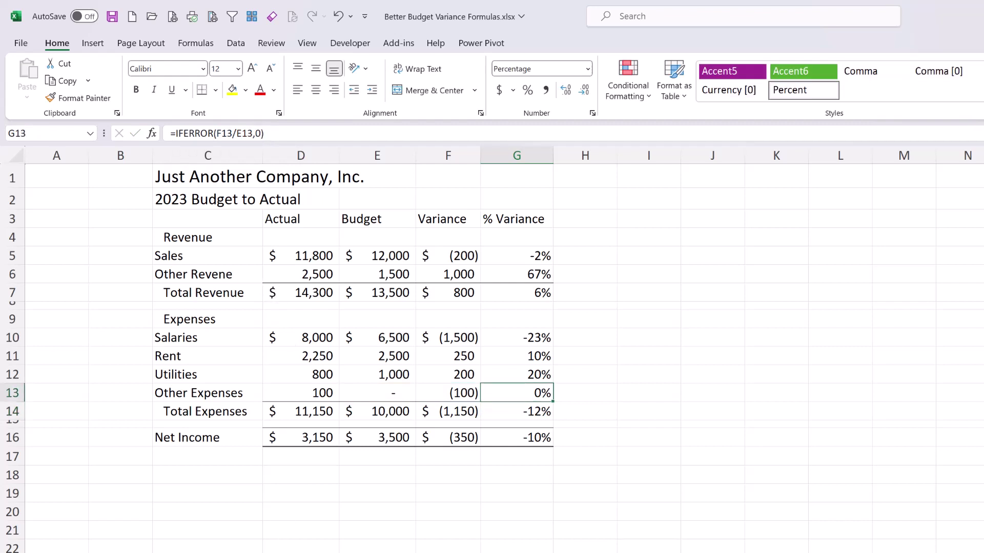
Step: Set the Salaries budget in E10 to 13000 and check the Net Income variance and % Variance formulas in row 16
click(387, 340)
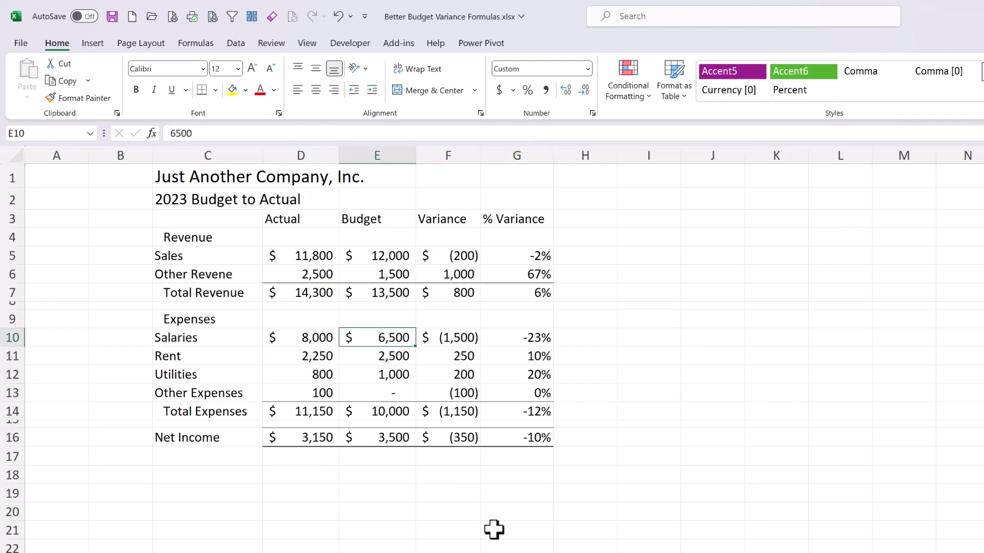
text(13000)
key(Return)
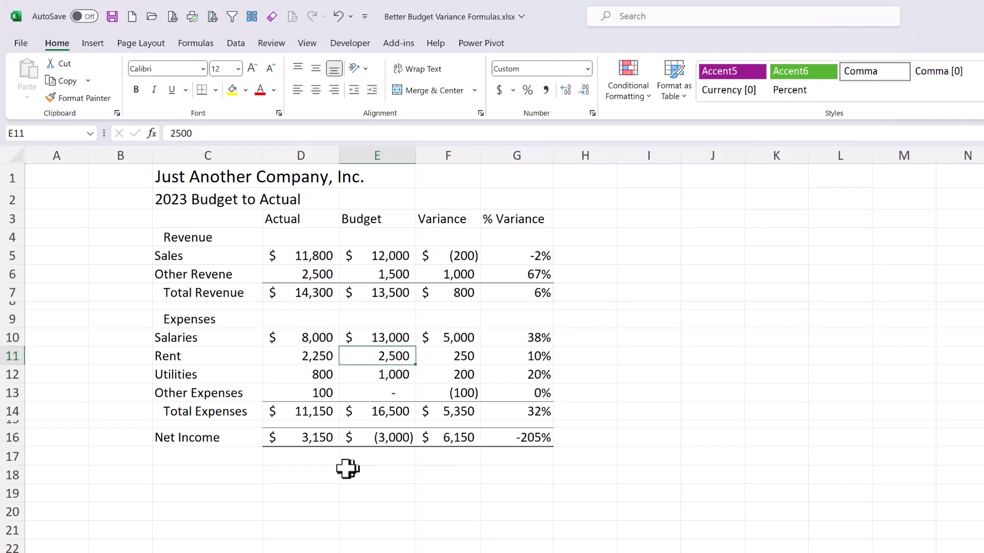
click(446, 438)
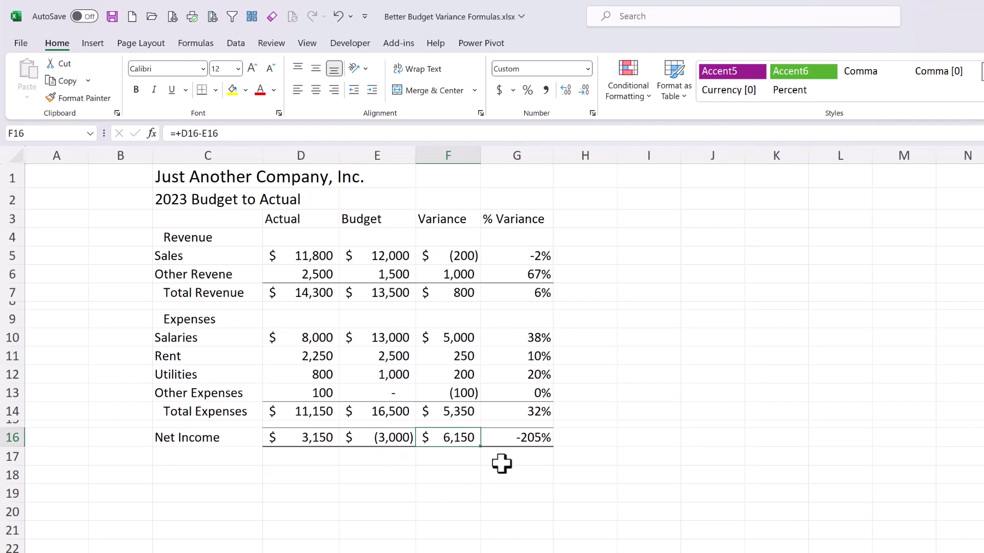
click(522, 438)
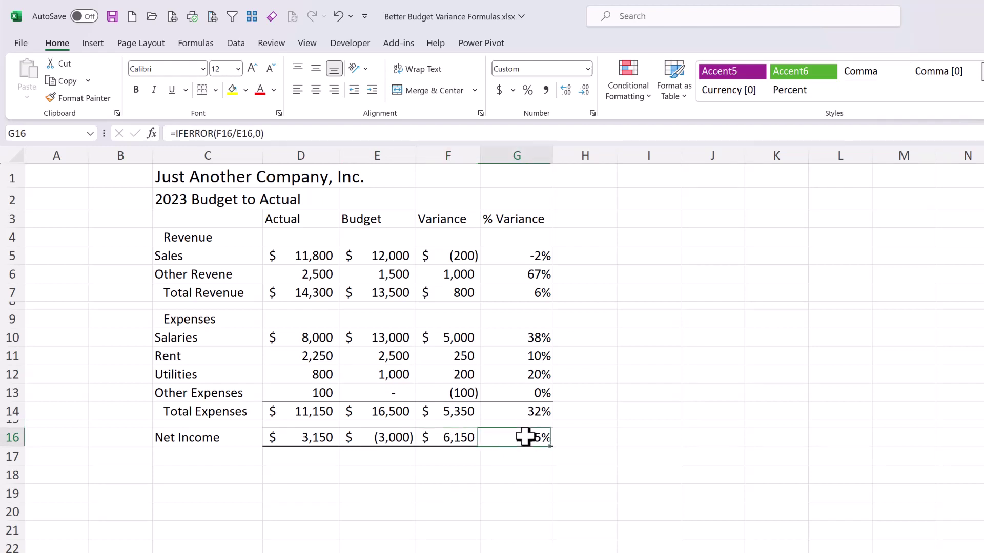
click(505, 508)
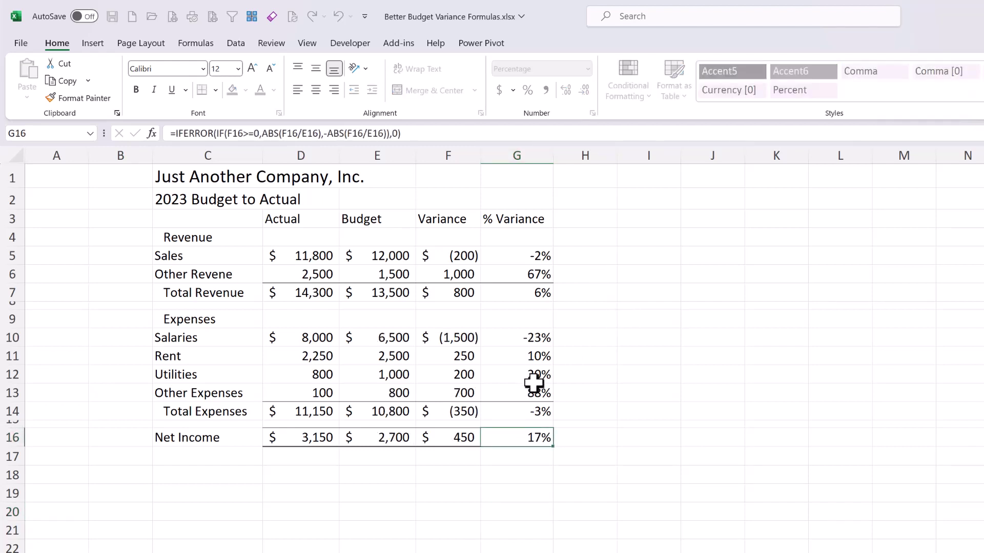
Step: Examine the nested IFERROR, IF and ABS formula for Other Expenses % Variance in G13, including its logical test and value-if-false arguments
click(532, 392)
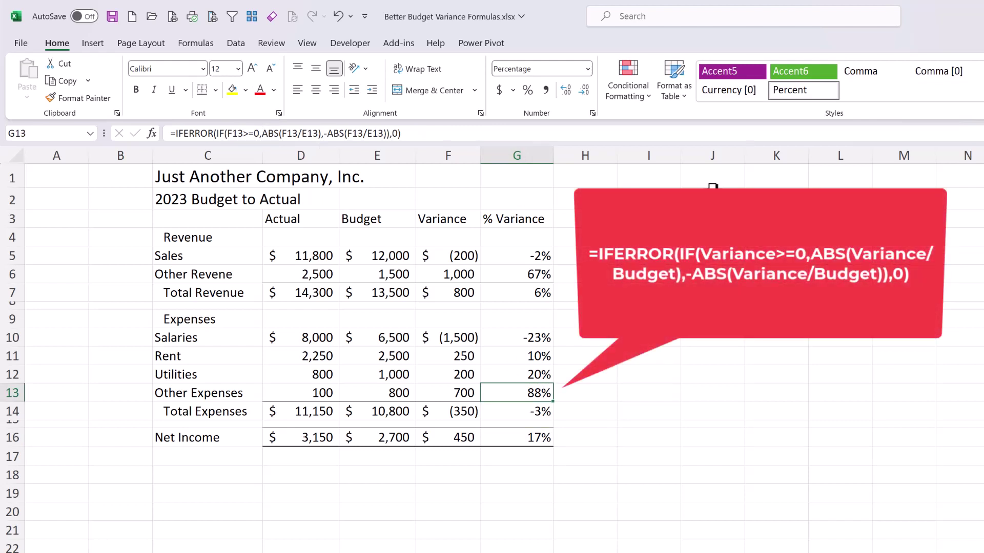
click(250, 141)
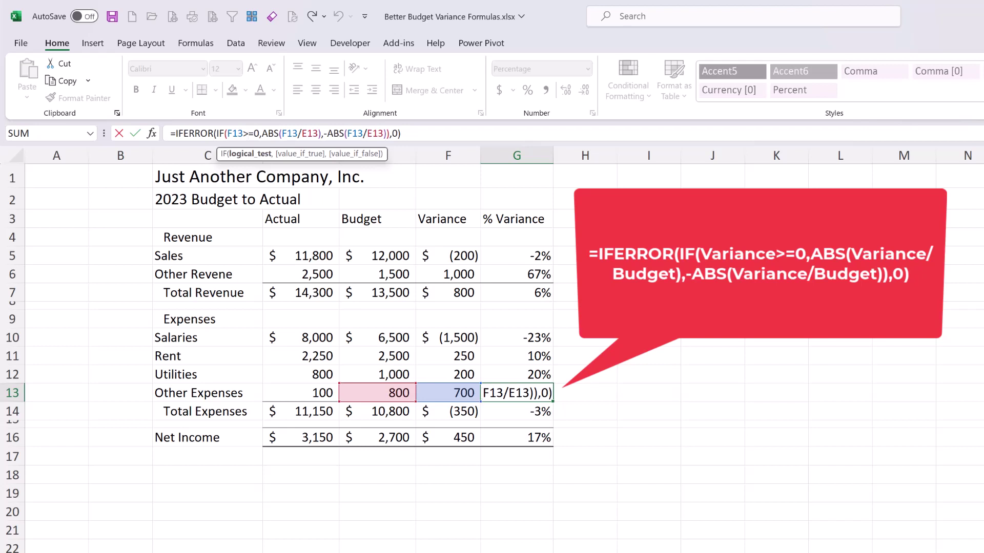
click(336, 134)
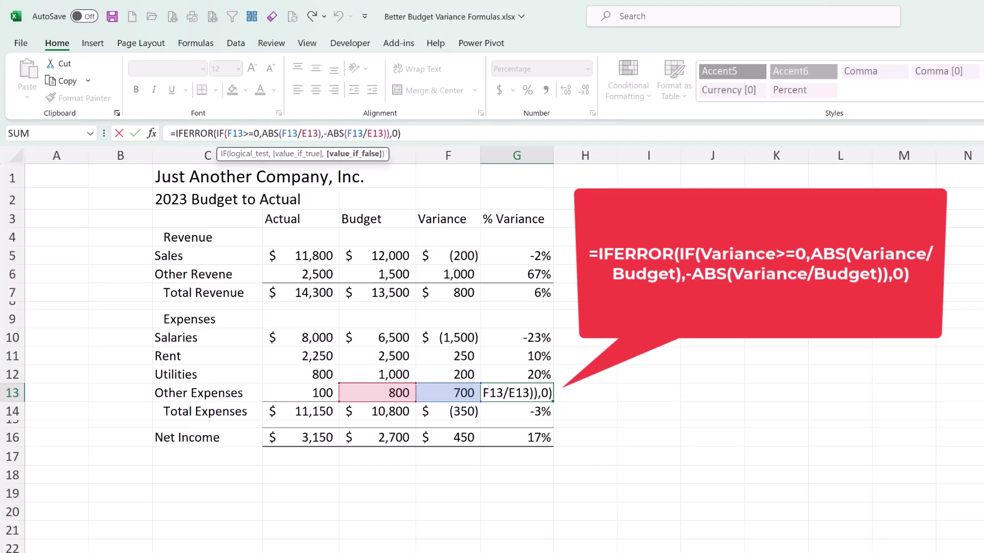
key(ctrl+Return)
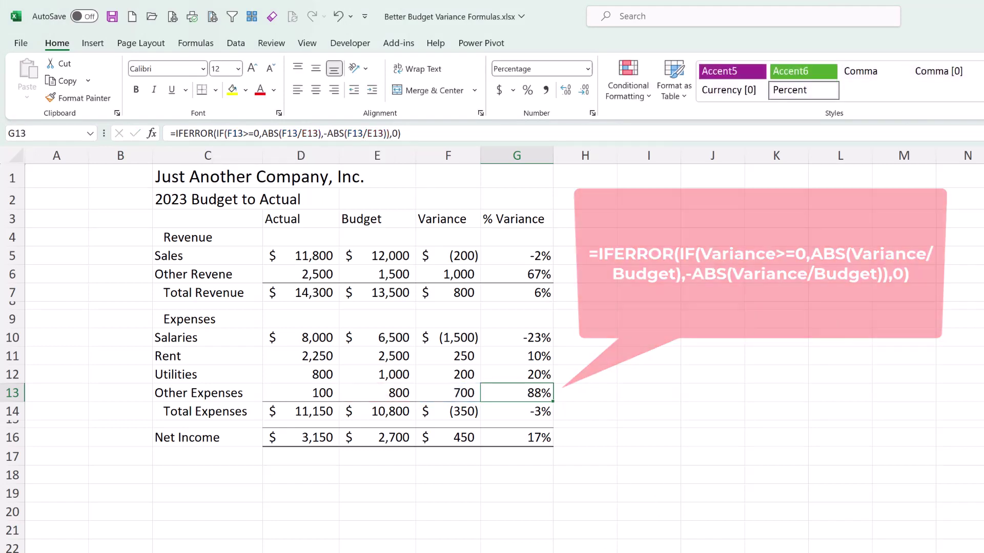